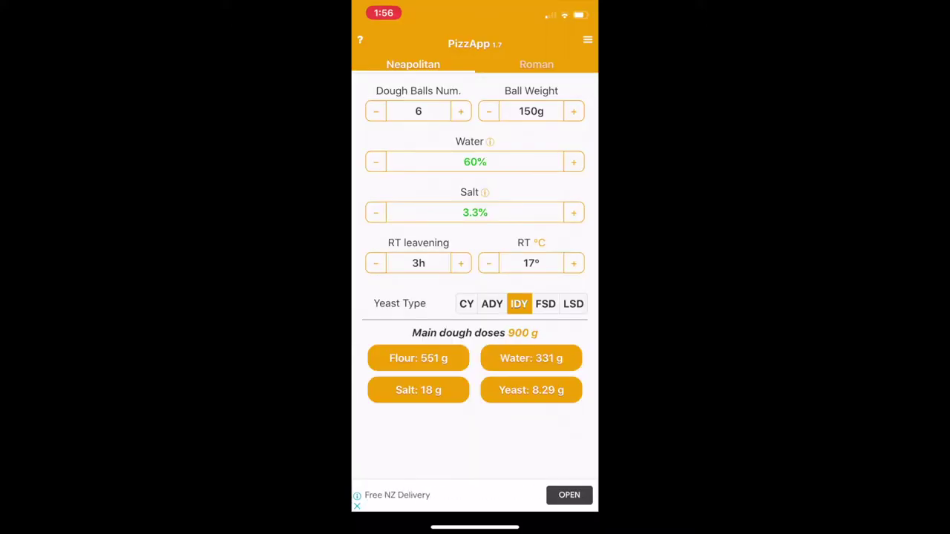
# Step: Return to the Neapolitan calculator and set 6 dough balls weighing 150 g each
pyautogui.click(536, 64)
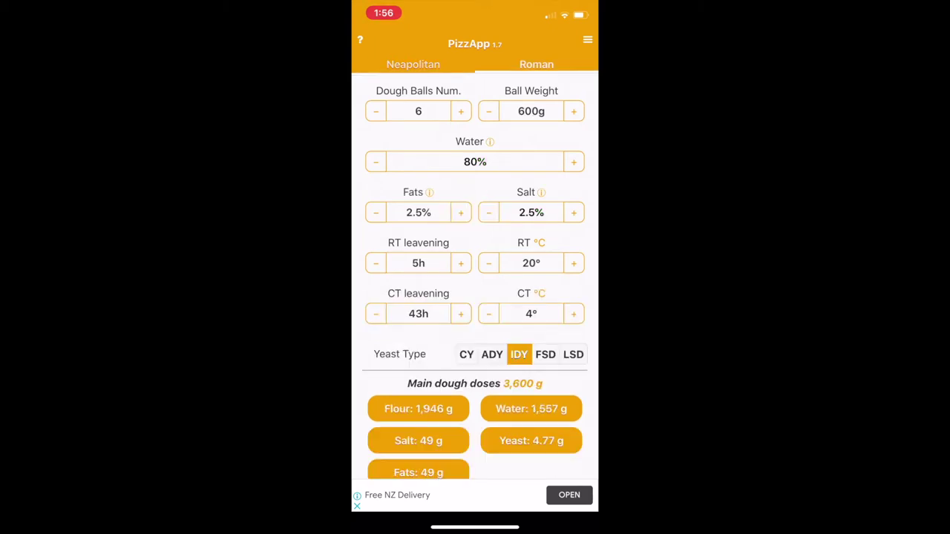
pyautogui.click(412, 64)
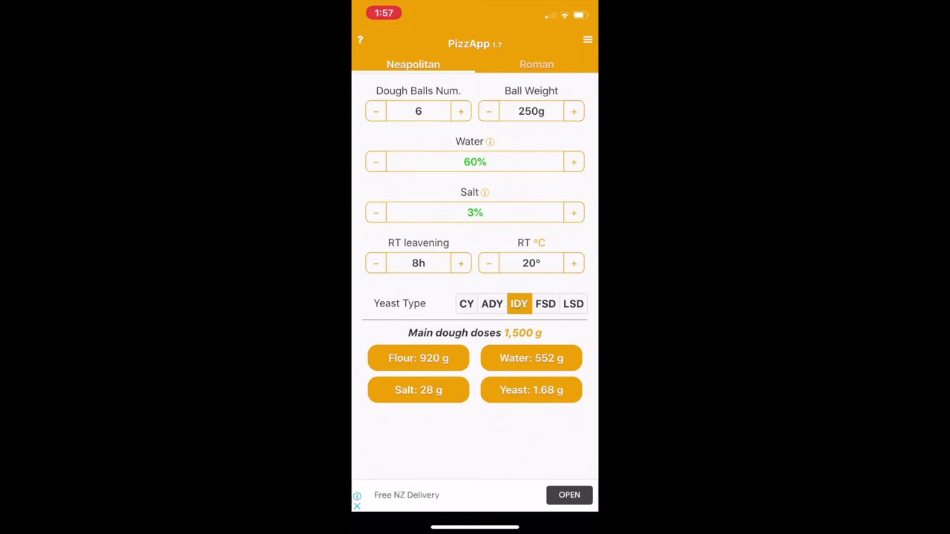
pyautogui.click(376, 111)
pyautogui.click(376, 111)
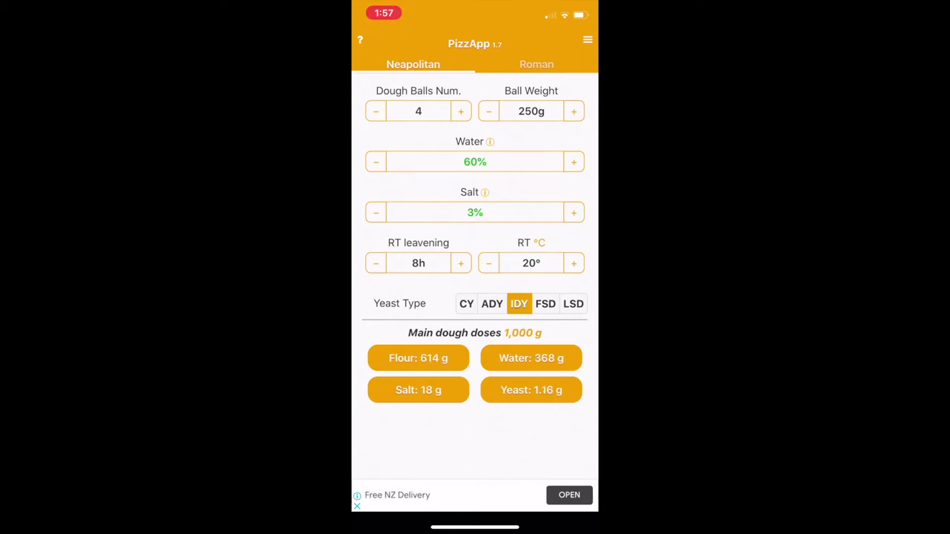
pyautogui.click(461, 111)
pyautogui.click(461, 111)
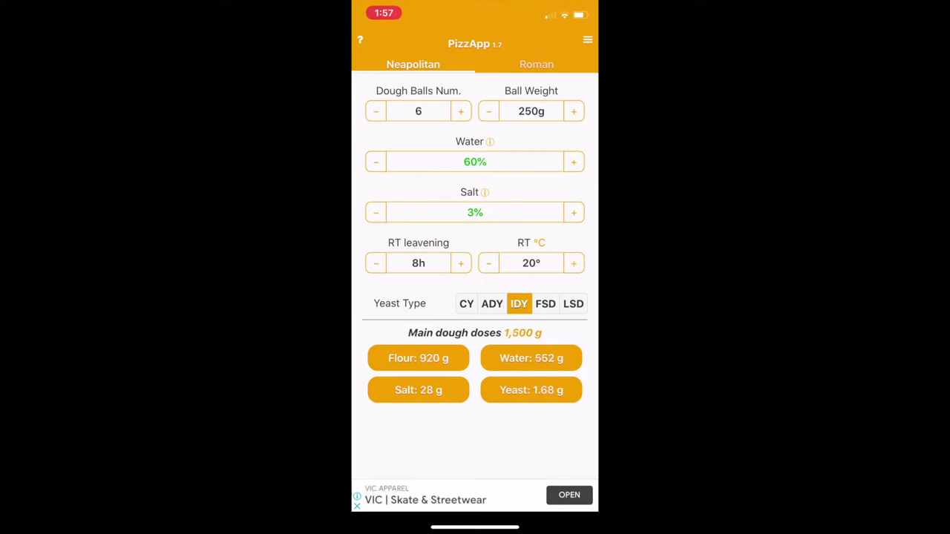
pyautogui.click(488, 110)
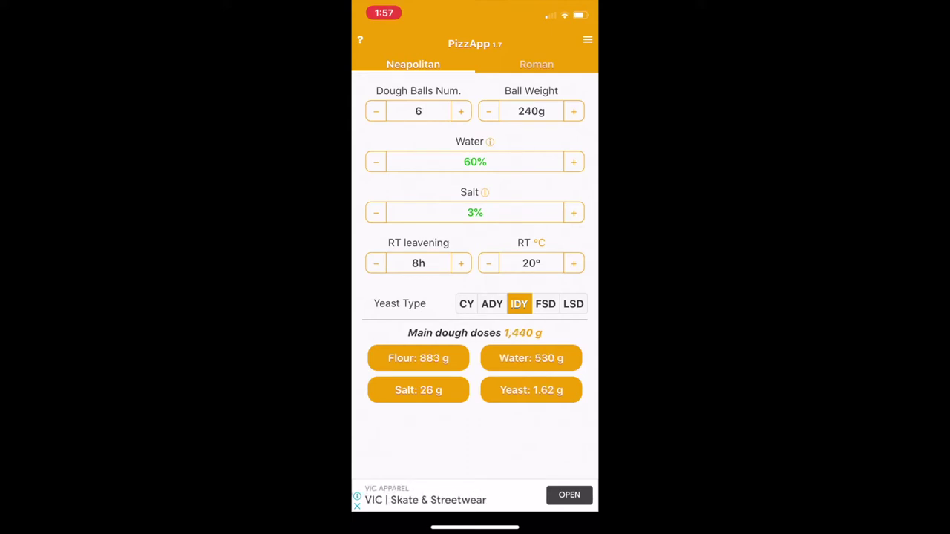
pyautogui.click(488, 111)
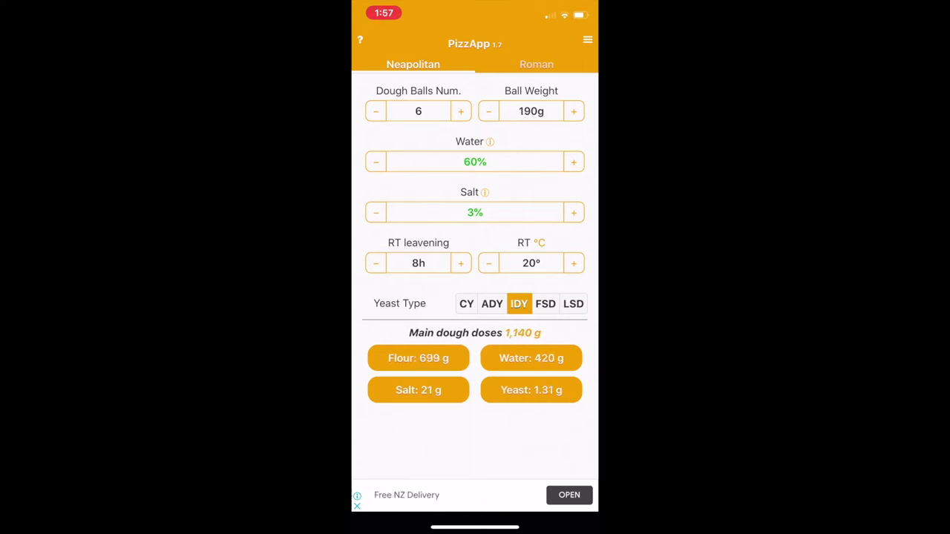
pyautogui.click(488, 111)
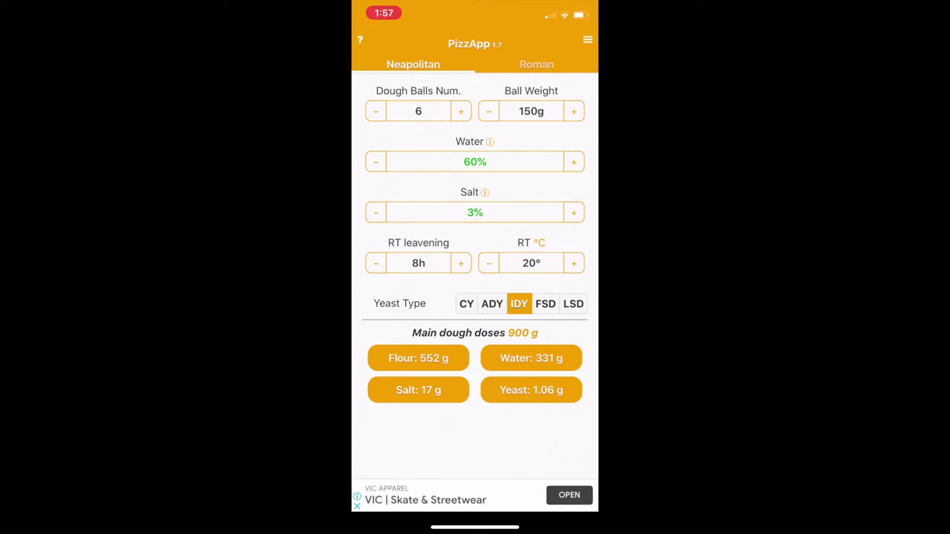
# Step: Adjust the Neapolitan dough to 63% water and 3.3% salt
pyautogui.click(573, 162)
pyautogui.click(573, 162)
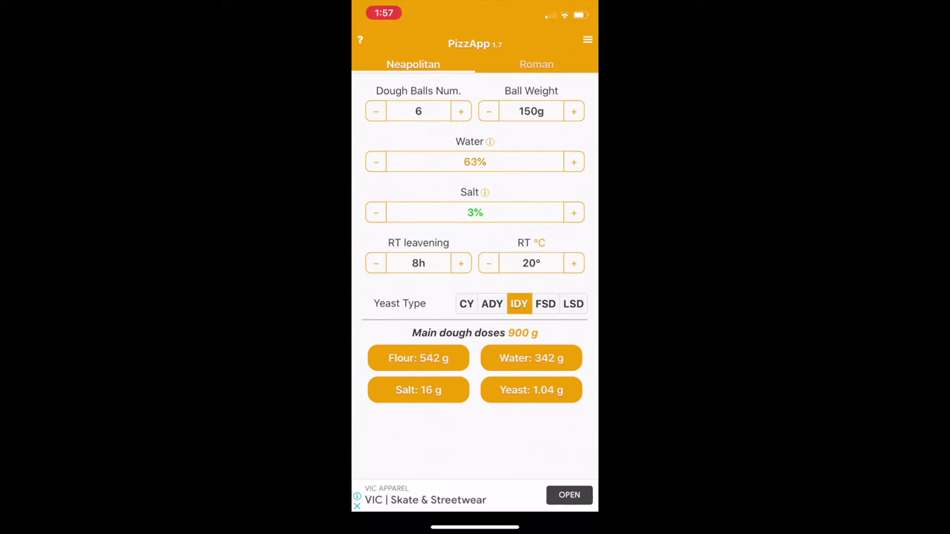
pyautogui.click(574, 162)
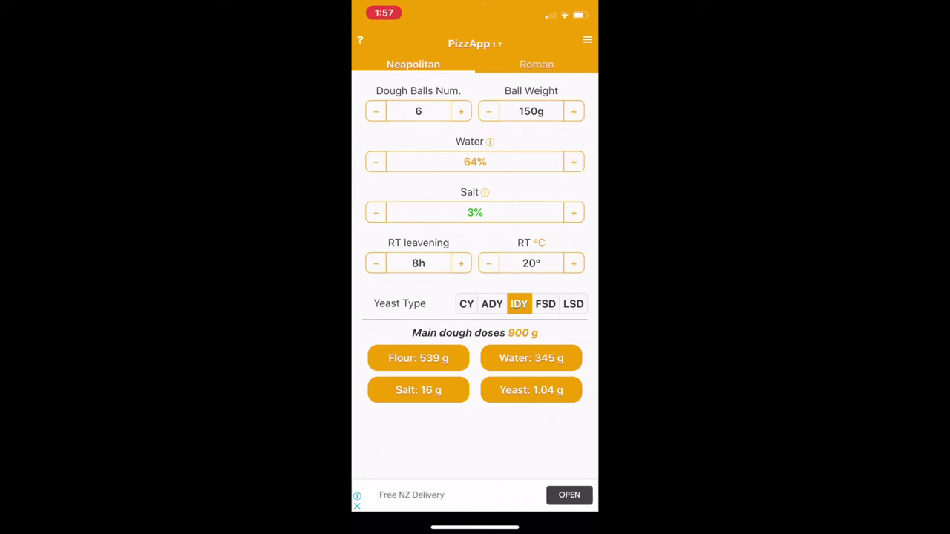
pyautogui.click(376, 162)
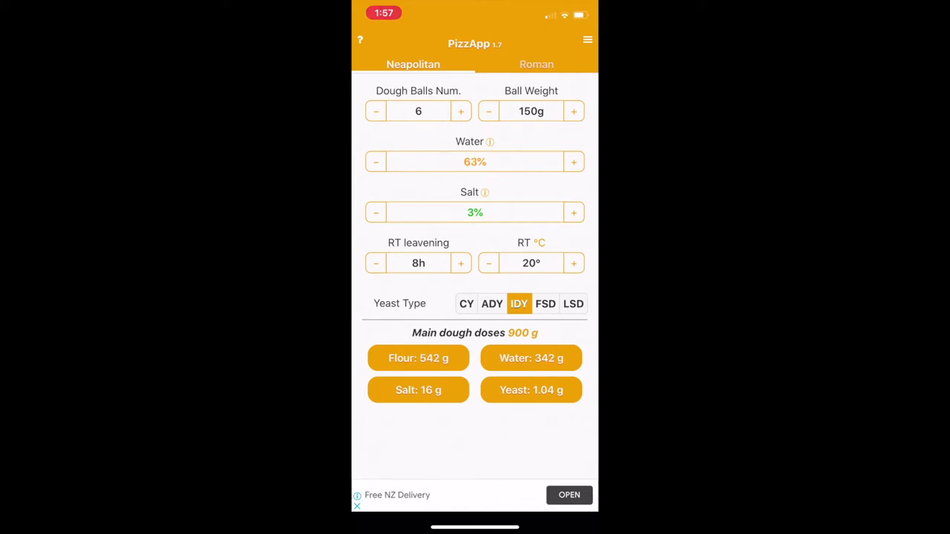
pyautogui.click(573, 213)
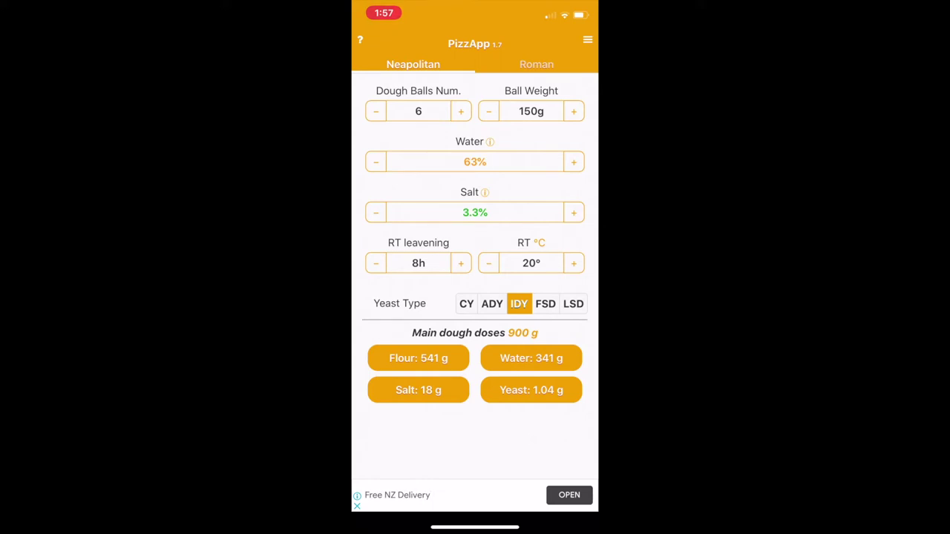
pyautogui.click(587, 39)
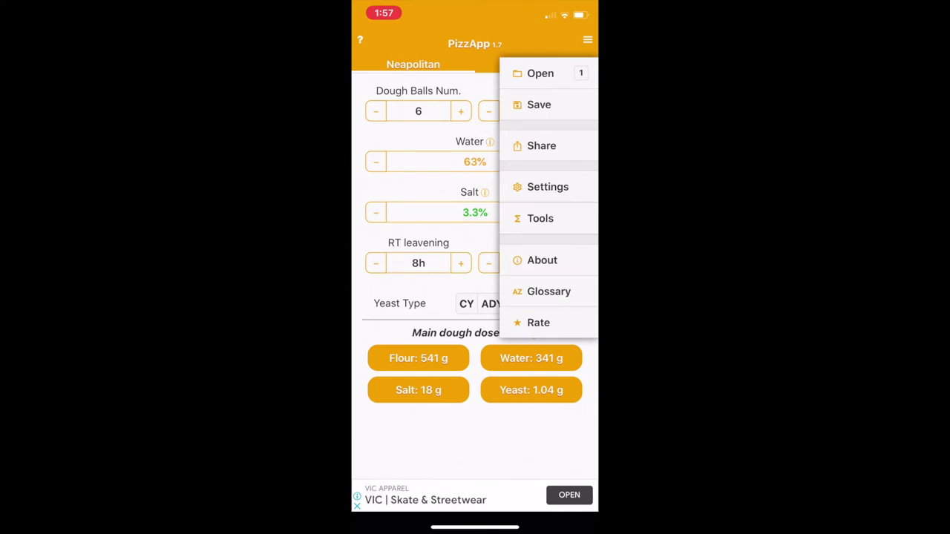
pyautogui.click(549, 291)
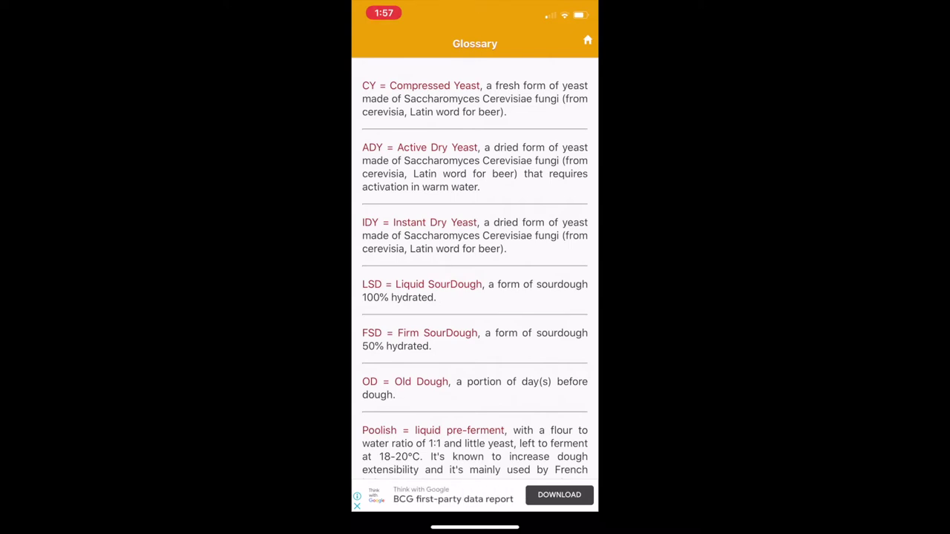
pyautogui.scroll(-3, 475, 267)
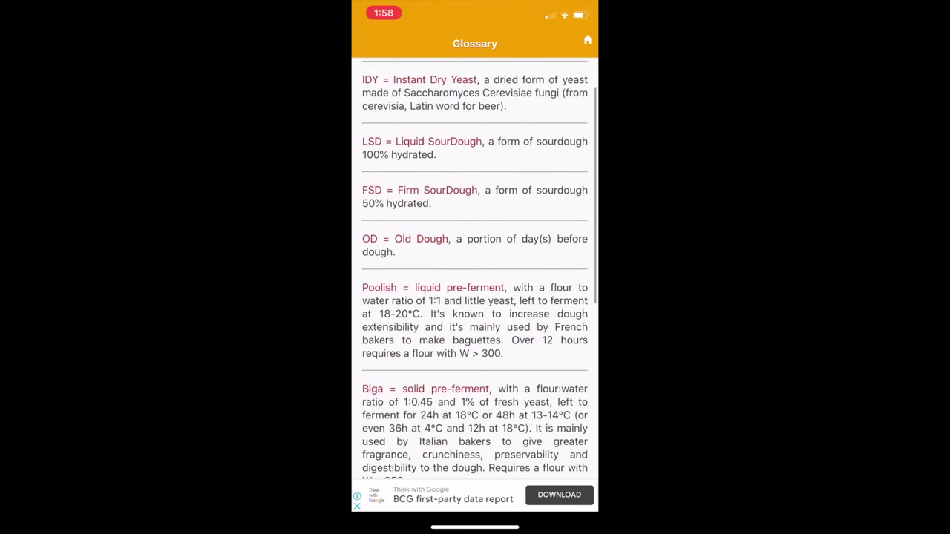
pyautogui.scroll(-3, 475, 268)
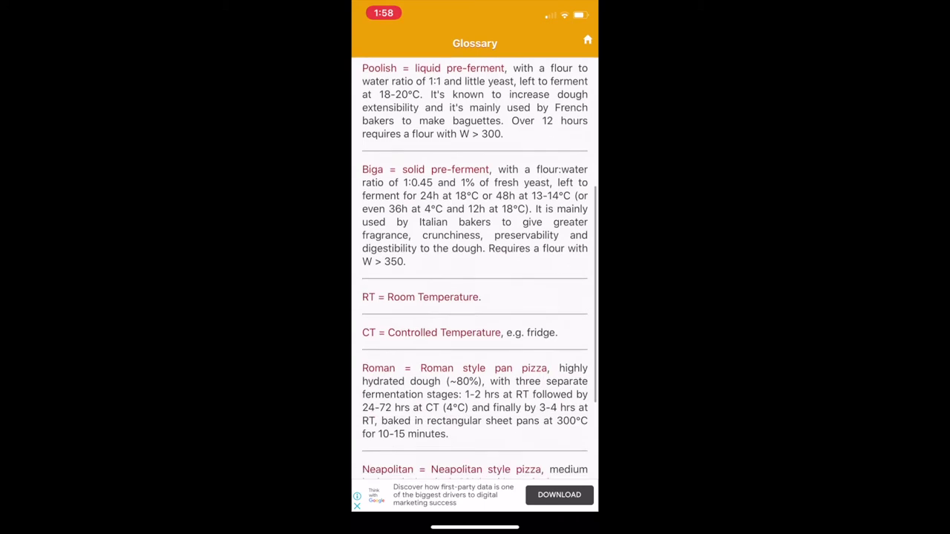
pyautogui.scroll(-3, 475, 296)
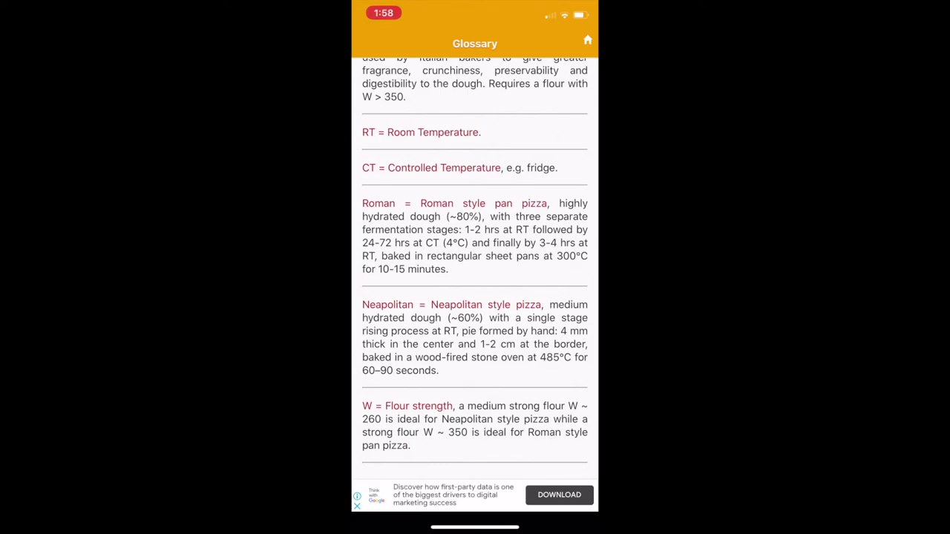
pyautogui.scroll(10, 475, 267)
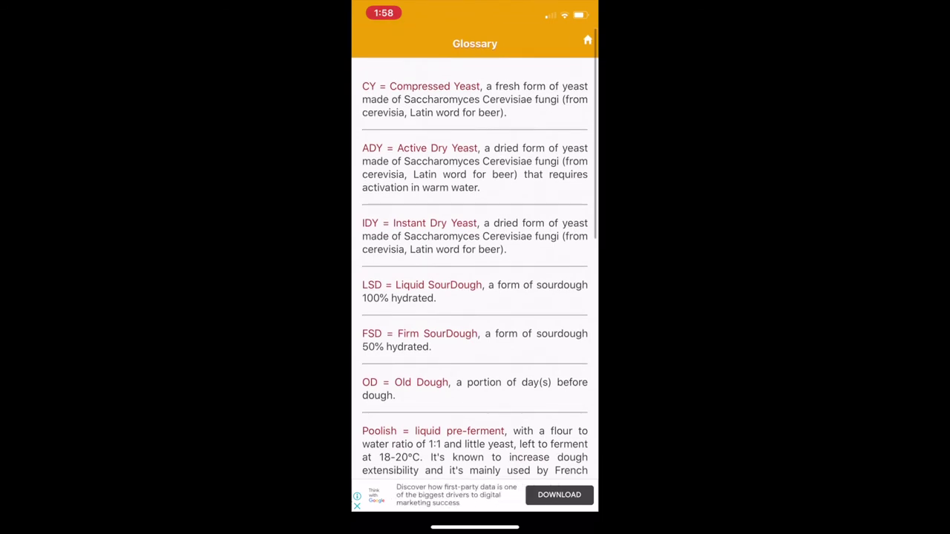
pyautogui.click(588, 40)
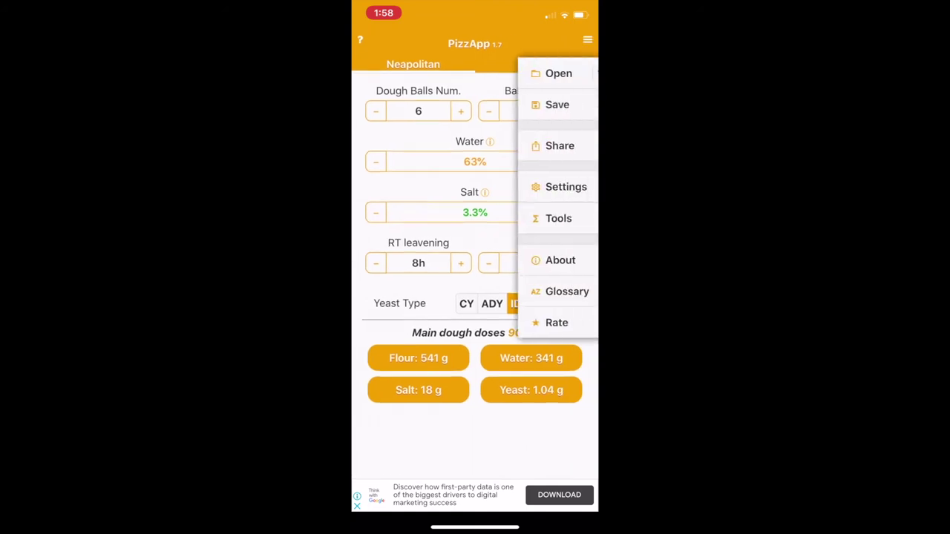
# Step: Set room-temperature leavening to 5 hours at 16°, bringing yeast to 4.85 g
pyautogui.click(587, 40)
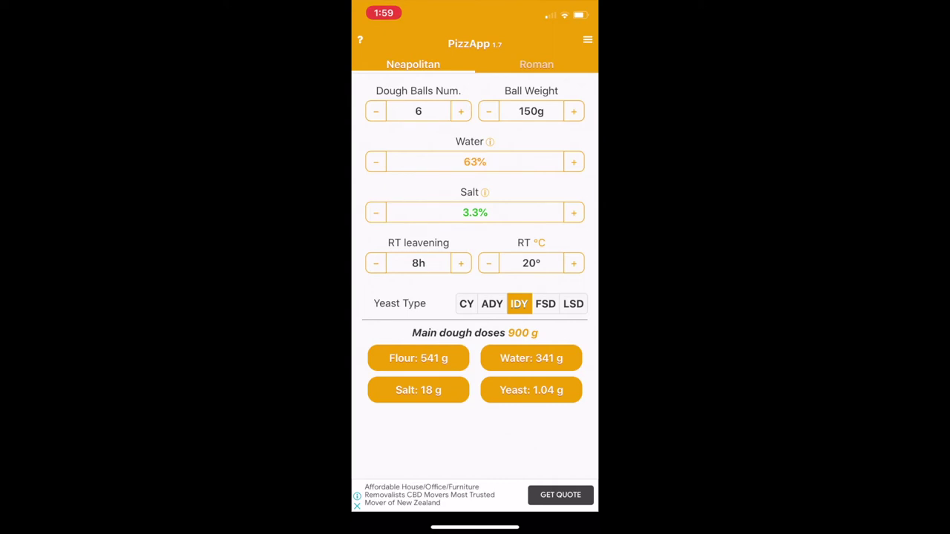
pyautogui.click(461, 263)
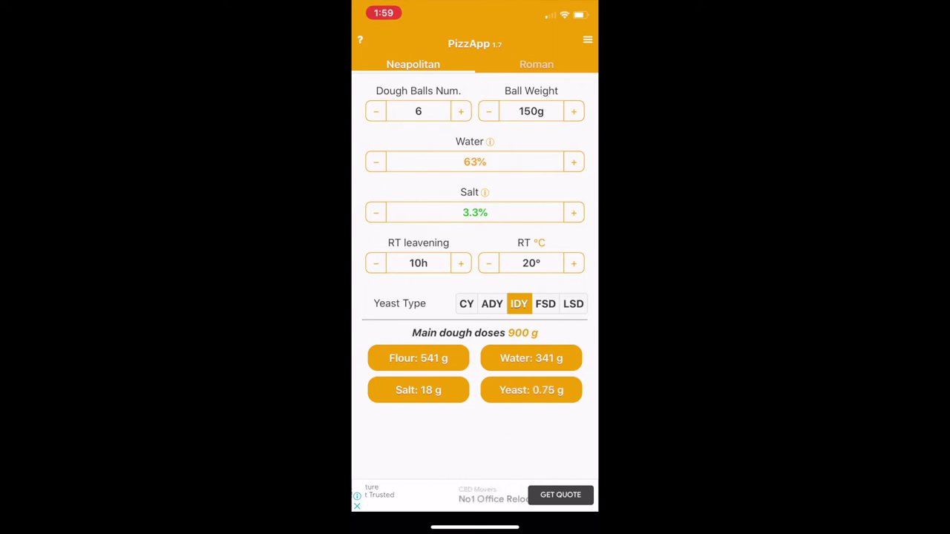
pyautogui.click(460, 264)
pyautogui.click(460, 263)
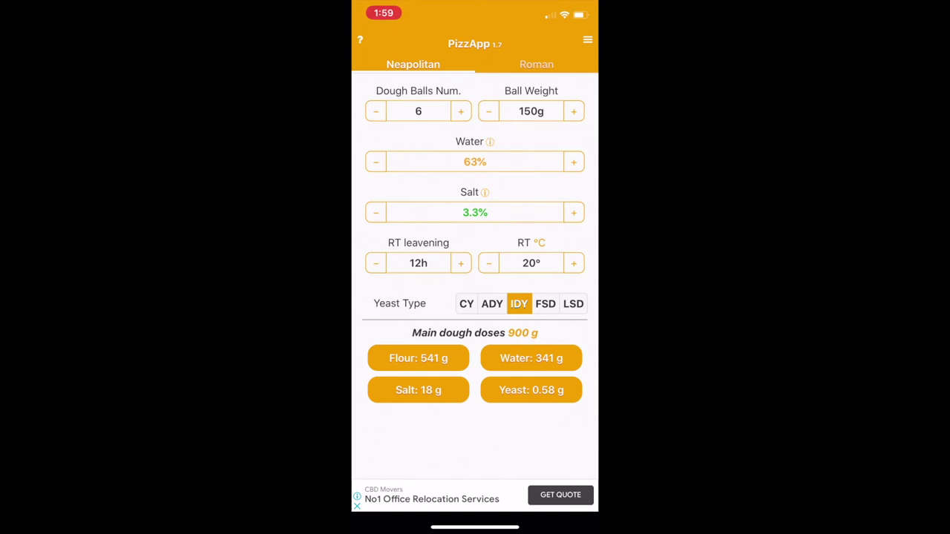
pyautogui.click(488, 264)
pyautogui.click(489, 263)
pyautogui.click(488, 263)
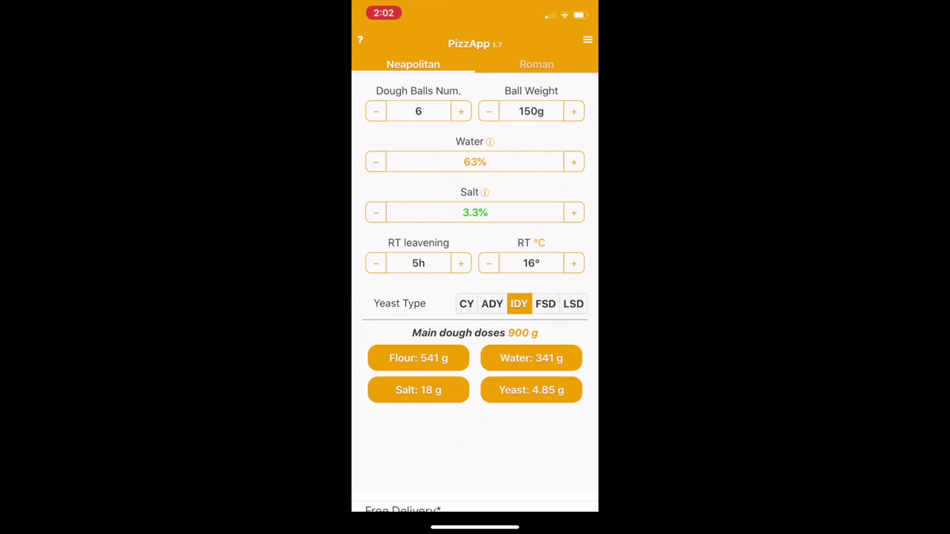
pyautogui.scroll(-2, 475, 297)
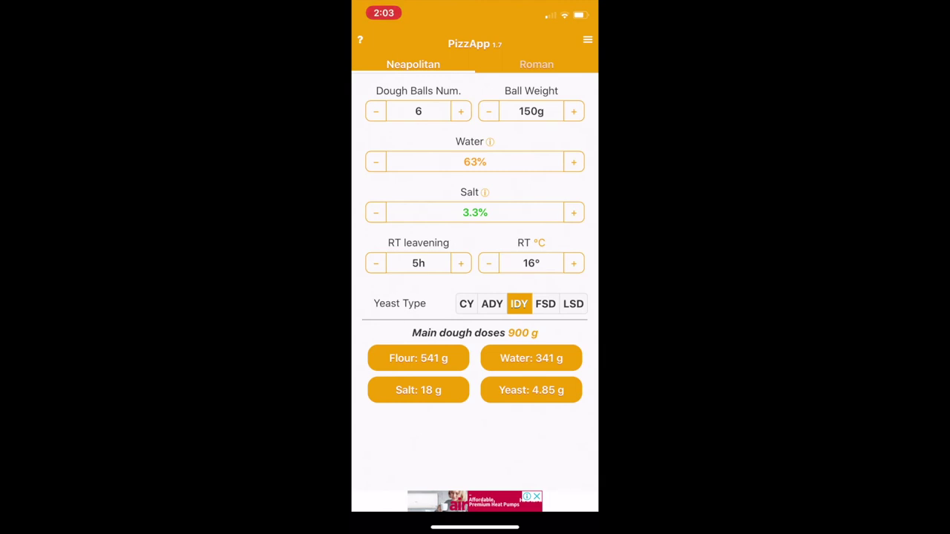
pyautogui.click(587, 40)
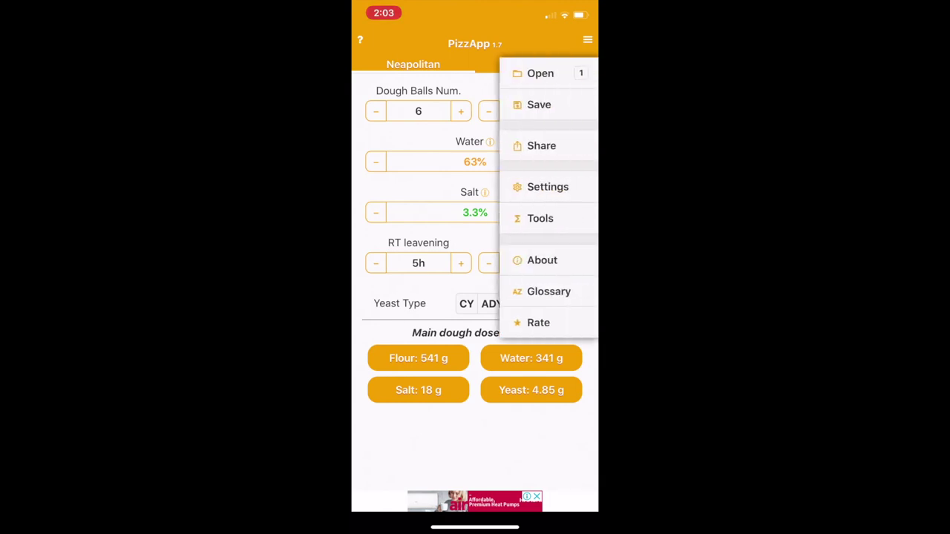
# Step: On the Save page, enter recipe name 'Pizza oven' and note 'Worked well'
pyautogui.click(539, 104)
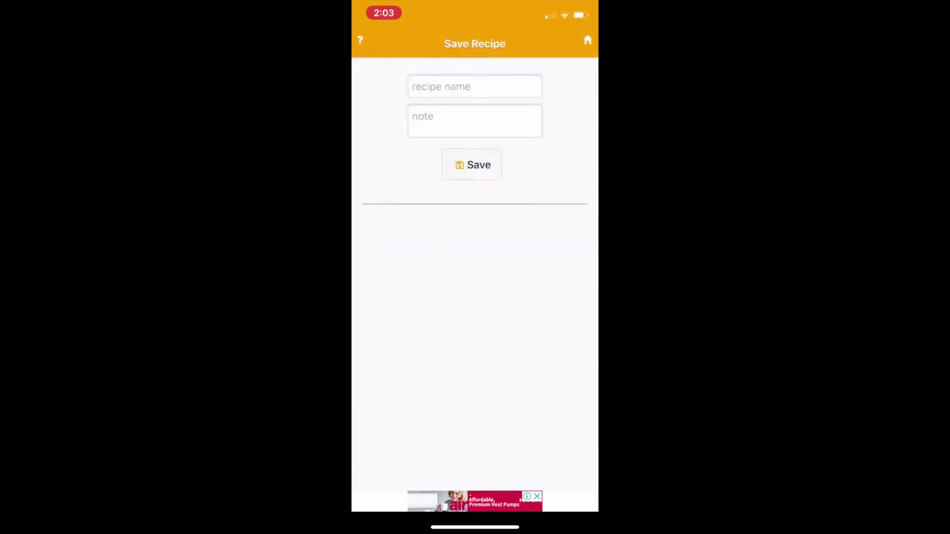
pyautogui.click(475, 86)
pyautogui.write('P')
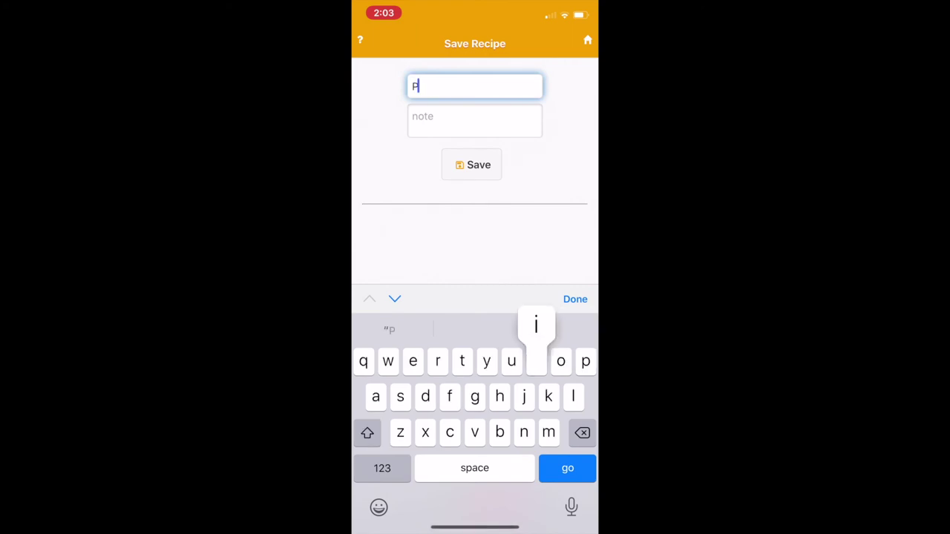
pyautogui.write('izza oven')
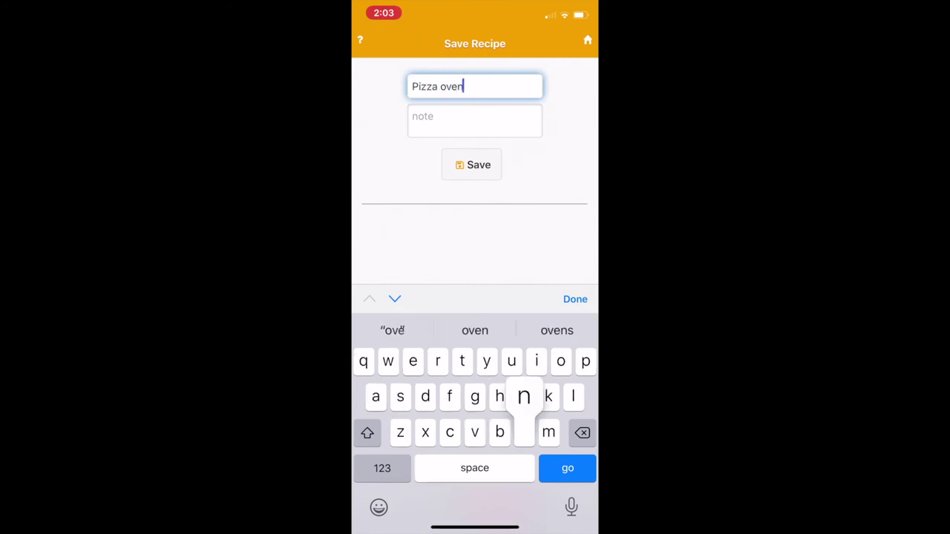
pyautogui.click(475, 120)
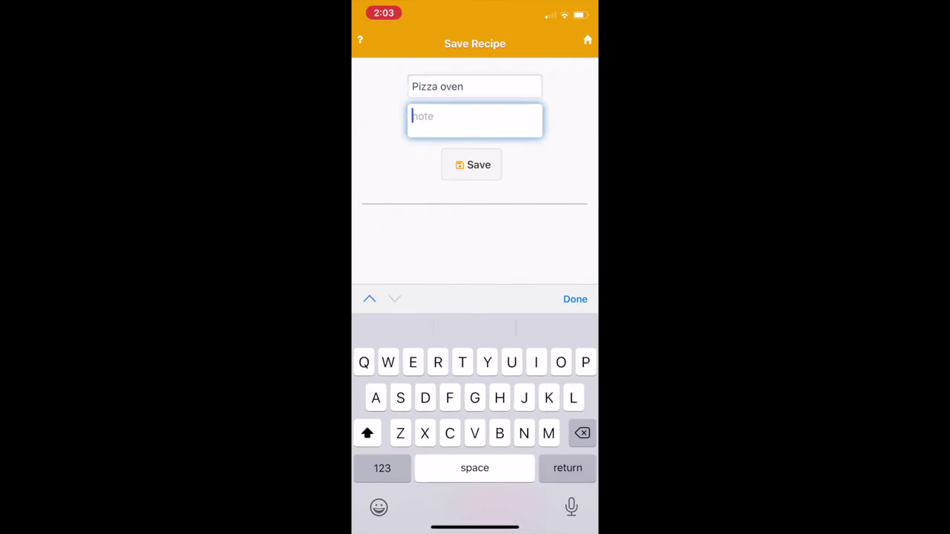
pyautogui.write('Worked')
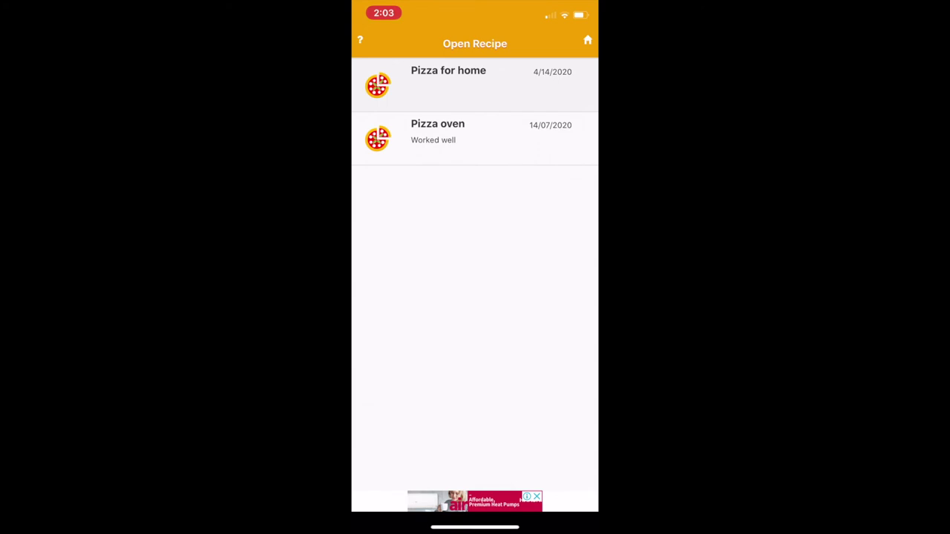
# Step: Open the 'Pizza for home' recipe from the saved recipe list
pyautogui.click(449, 84)
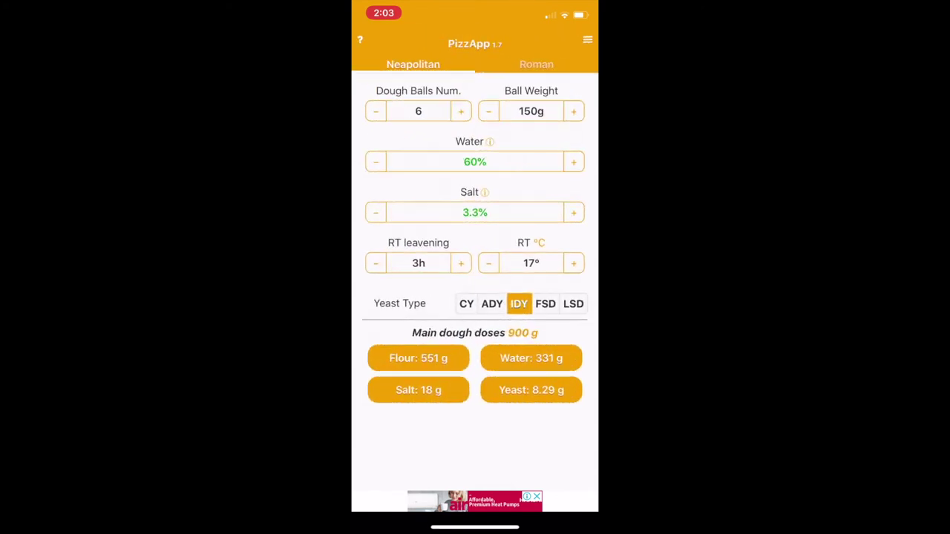